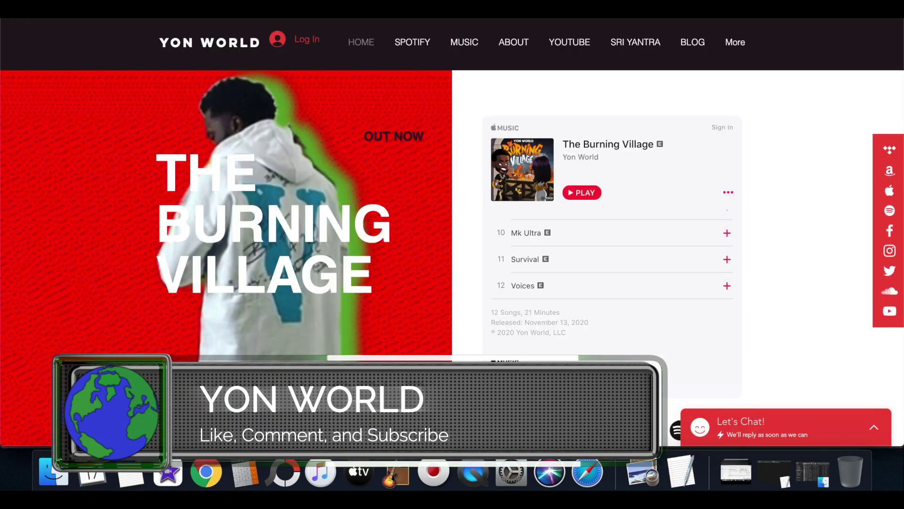
Step: Scroll down the live yonworld.org home page
{"action": "scroll", "coordinate": [518, 245], "scroll_direction": "down", "scroll_amount": 5}
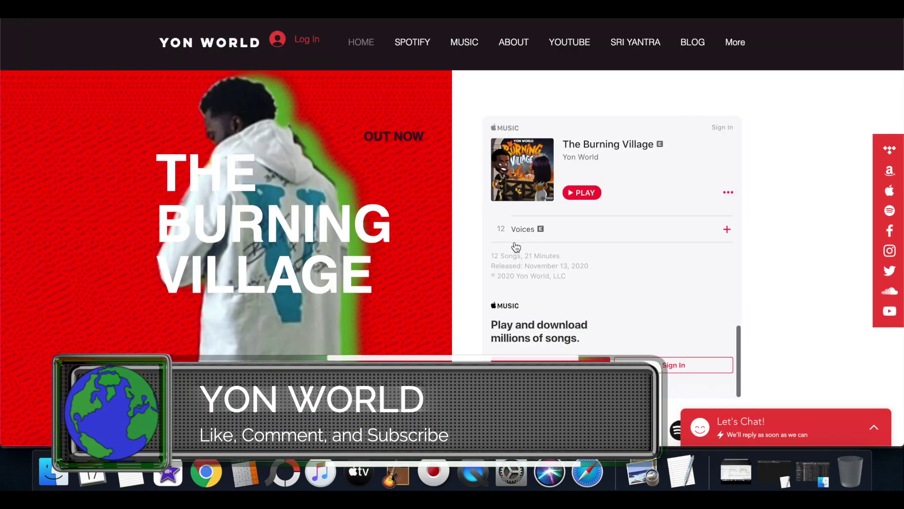
Step: Scroll to the live site's Ads by Google slot, then open and close its feedback panel
{"action": "scroll", "coordinate": [517, 245], "scroll_direction": "down", "scroll_amount": 5}
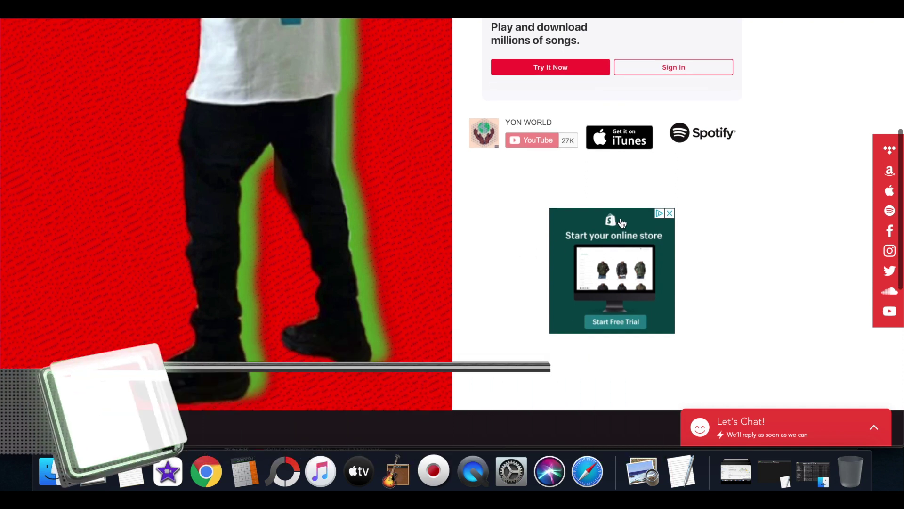
{"action": "left_click", "coordinate": [661, 213]}
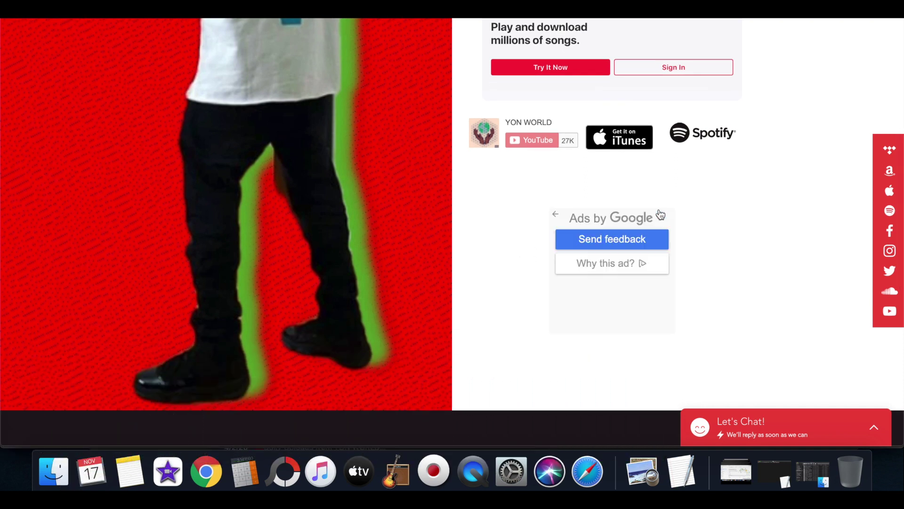
{"action": "left_click", "coordinate": [552, 217]}
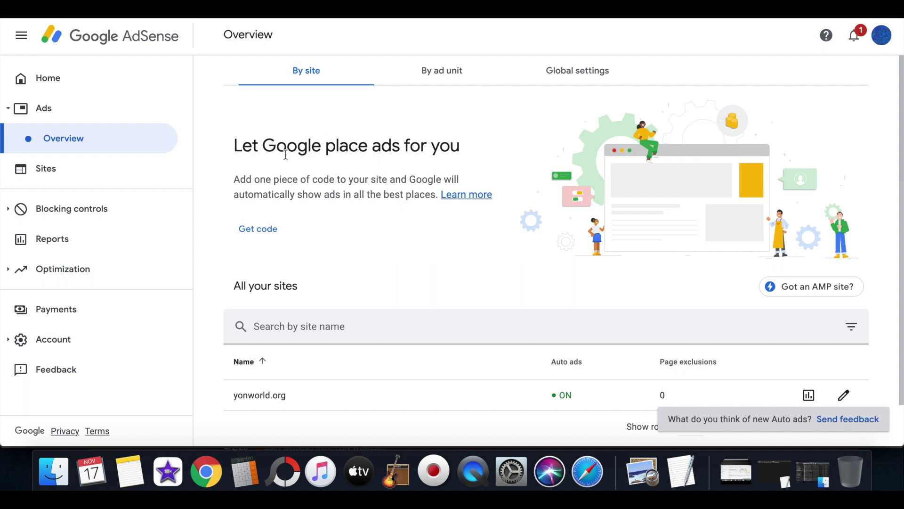
Step: Show yonworld.org's Auto ads head code snippet from the AdSense Overview
{"action": "scroll", "coordinate": [380, 169], "scroll_direction": "down", "scroll_amount": 2}
{"action": "left_click", "coordinate": [274, 231]}
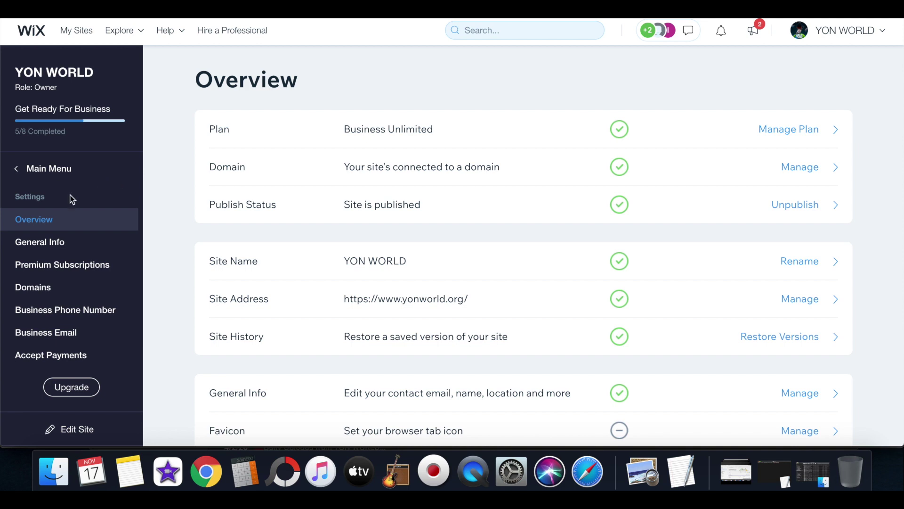
Step: Go to Advanced Settings > Tracking Tools and list the kinds of tools that can be added
{"action": "scroll", "coordinate": [61, 210], "scroll_direction": "down", "scroll_amount": 5}
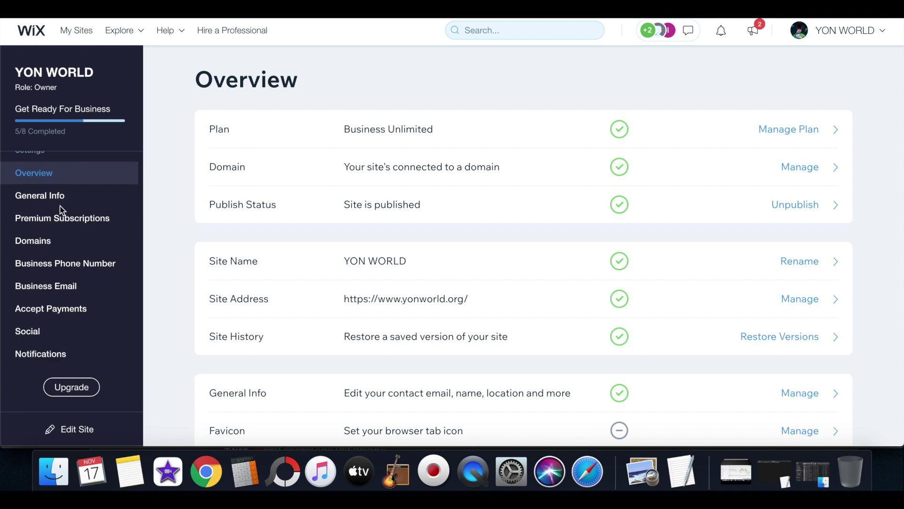
{"action": "scroll", "coordinate": [61, 205], "scroll_direction": "down", "scroll_amount": 3}
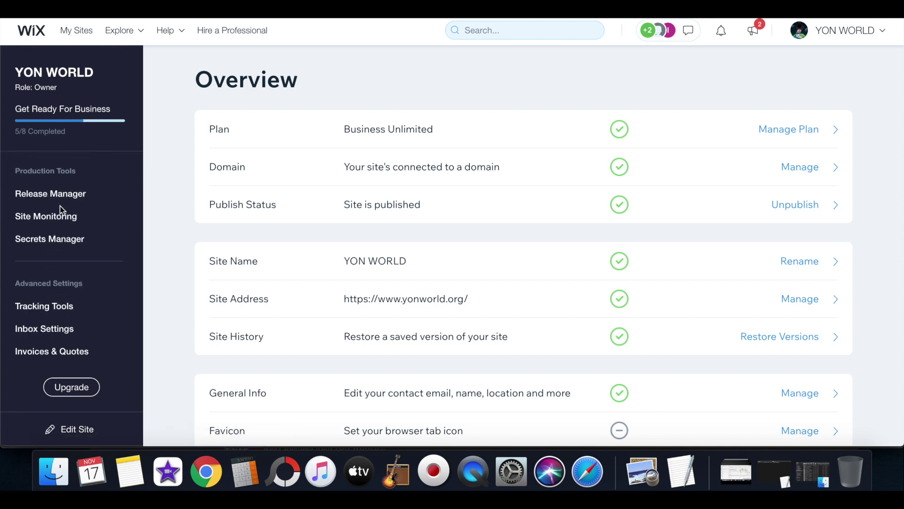
{"action": "left_click", "coordinate": [44, 307]}
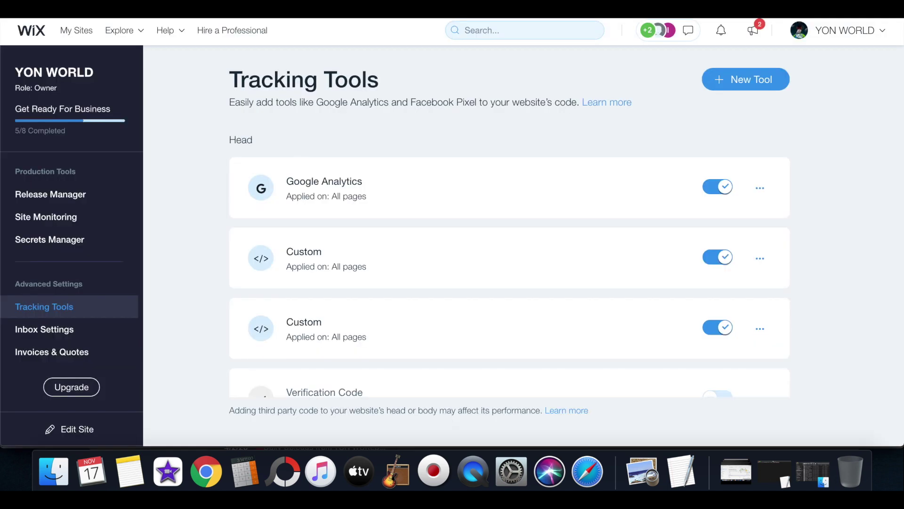
{"action": "left_click", "coordinate": [725, 87]}
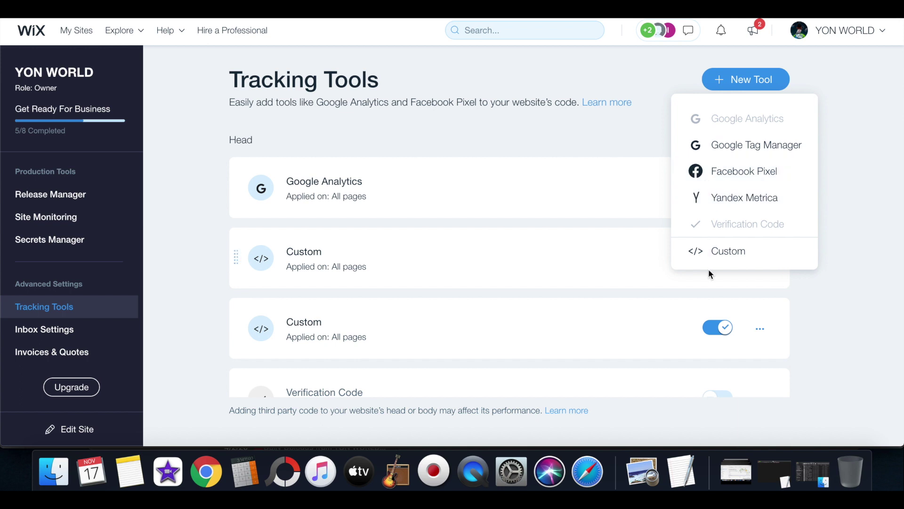
{"action": "left_click", "coordinate": [709, 252]}
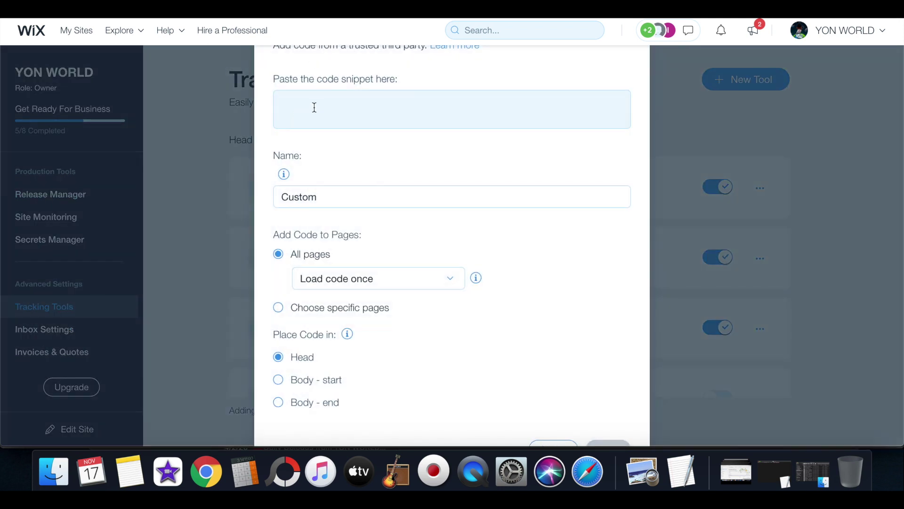
{"action": "scroll", "coordinate": [329, 137], "scroll_direction": "down", "scroll_amount": 2}
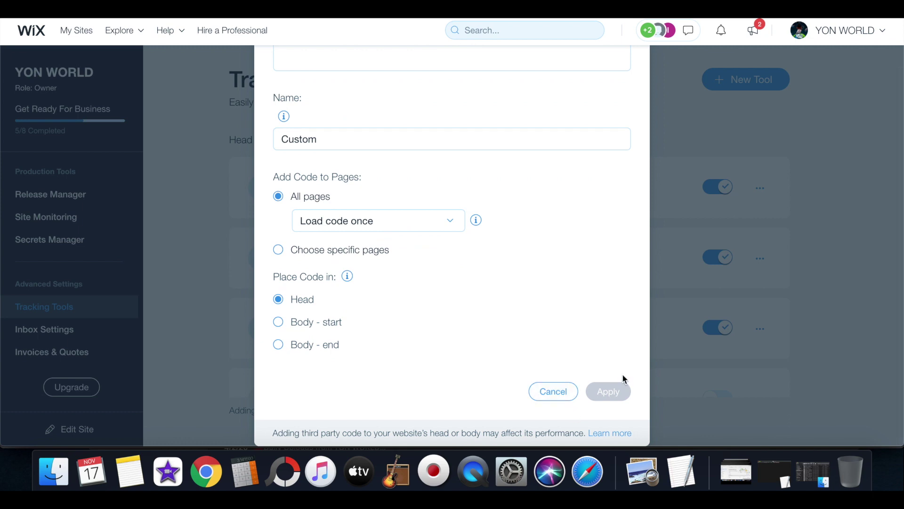
{"action": "scroll", "coordinate": [623, 374], "scroll_direction": "up", "scroll_amount": 2}
{"action": "scroll", "coordinate": [602, 367], "scroll_direction": "down", "scroll_amount": 2}
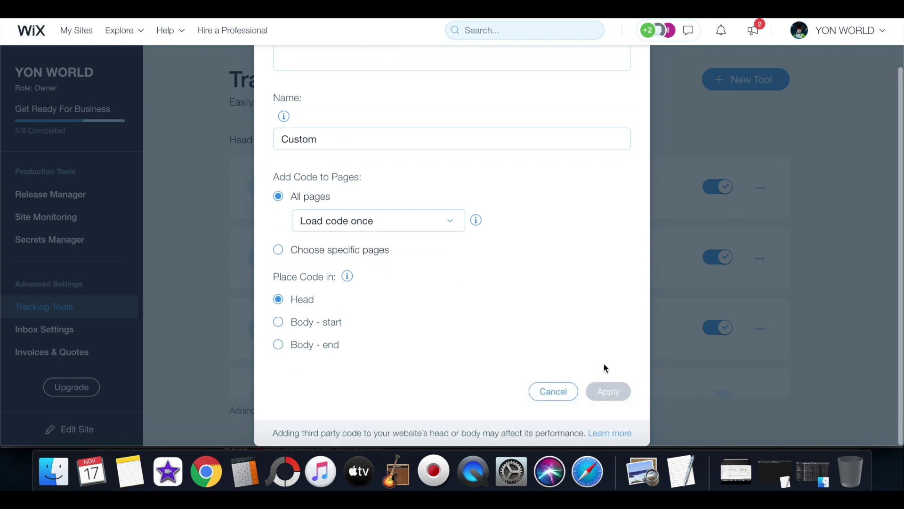
{"action": "left_click", "coordinate": [550, 392]}
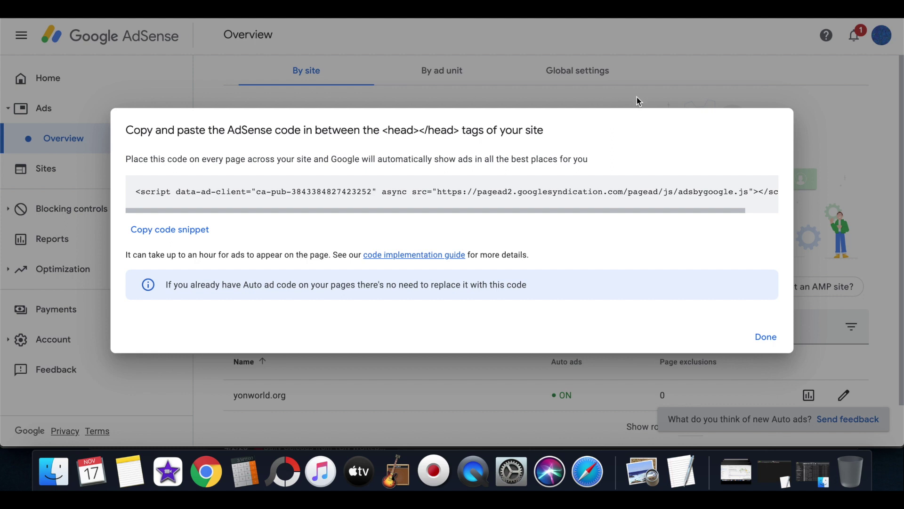
Step: Close the AdSense code snippet with Done and return to the Wix tab
{"action": "left_click", "coordinate": [767, 335]}
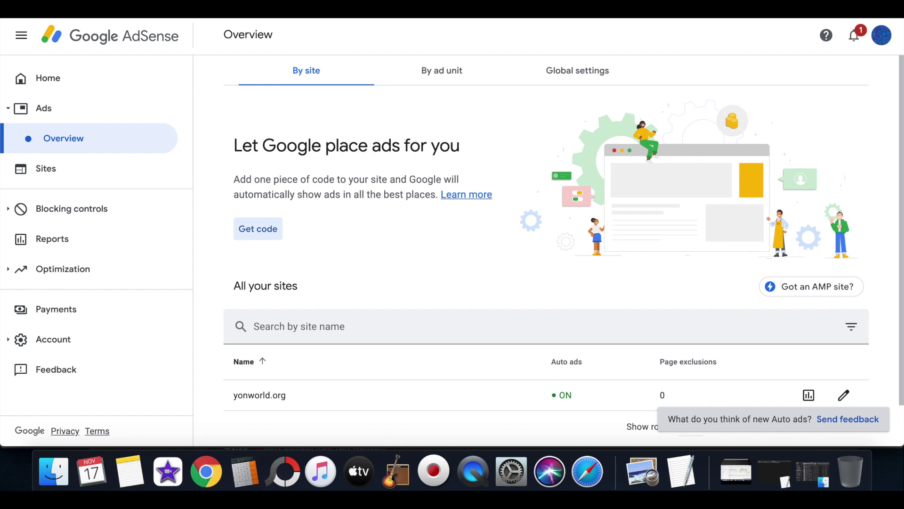
{"action": "key", "text": "ctrl+Tab"}
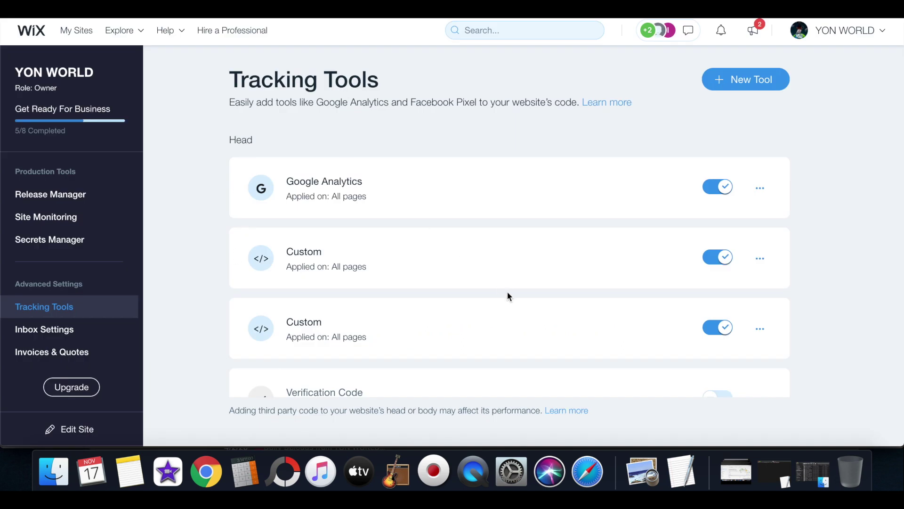
Step: Show the options menu for the second Custom head code entry
{"action": "left_click", "coordinate": [763, 329]}
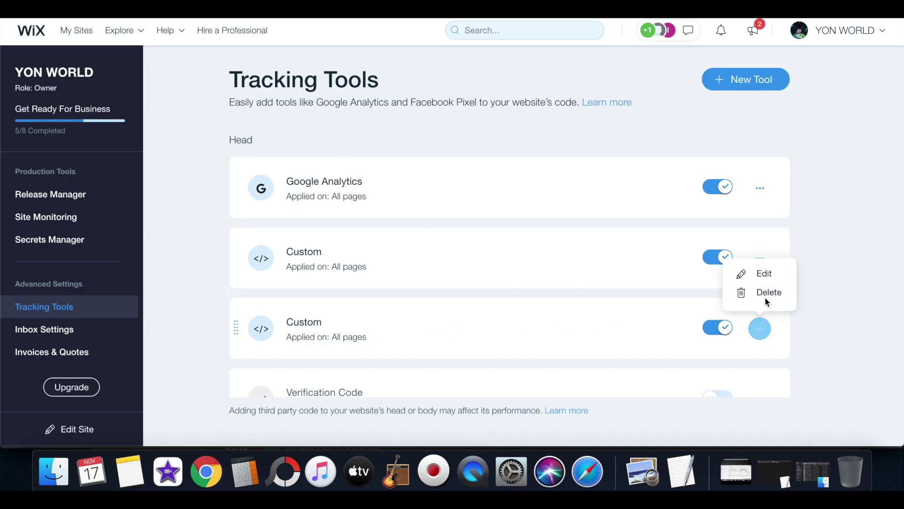
Step: Edit the second Custom code entry, select its whole AdSense script, and close the editor
{"action": "left_click", "coordinate": [765, 272]}
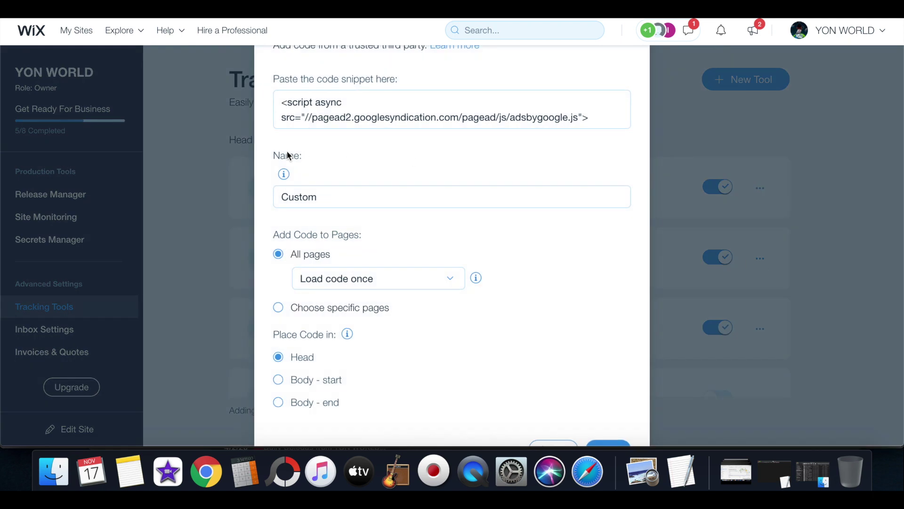
{"action": "left_click", "coordinate": [281, 102]}
{"action": "left_click_drag", "start_coordinate": [281, 102], "coordinate": [390, 152]}
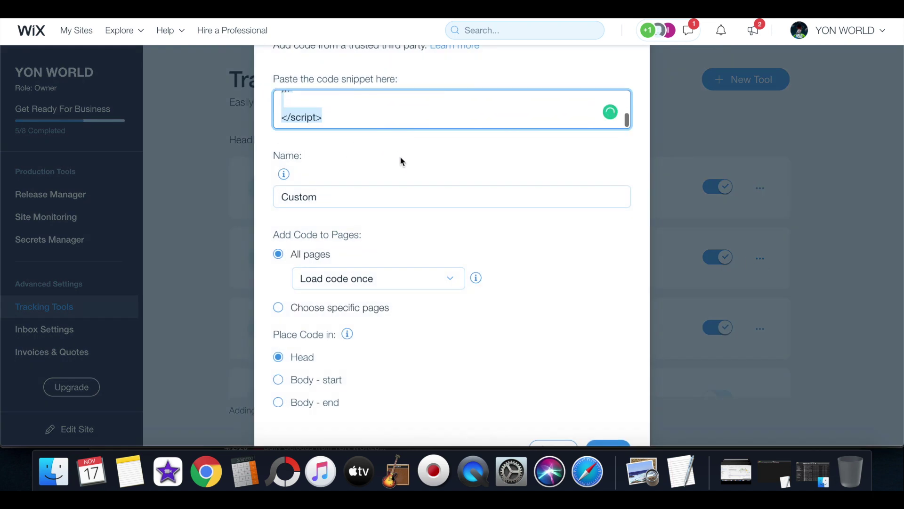
{"action": "left_click", "coordinate": [349, 121]}
{"action": "left_click_drag", "start_coordinate": [324, 118], "coordinate": [289, 91]}
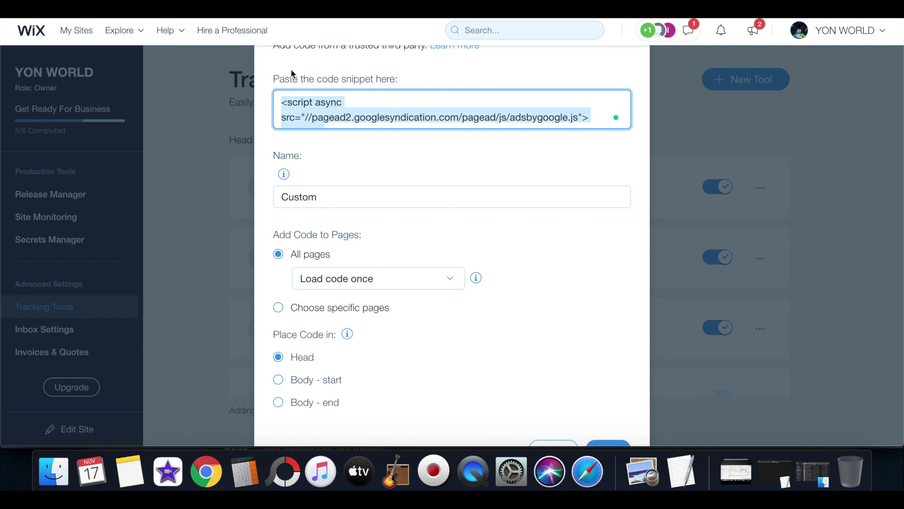
{"action": "left_click", "coordinate": [216, 97]}
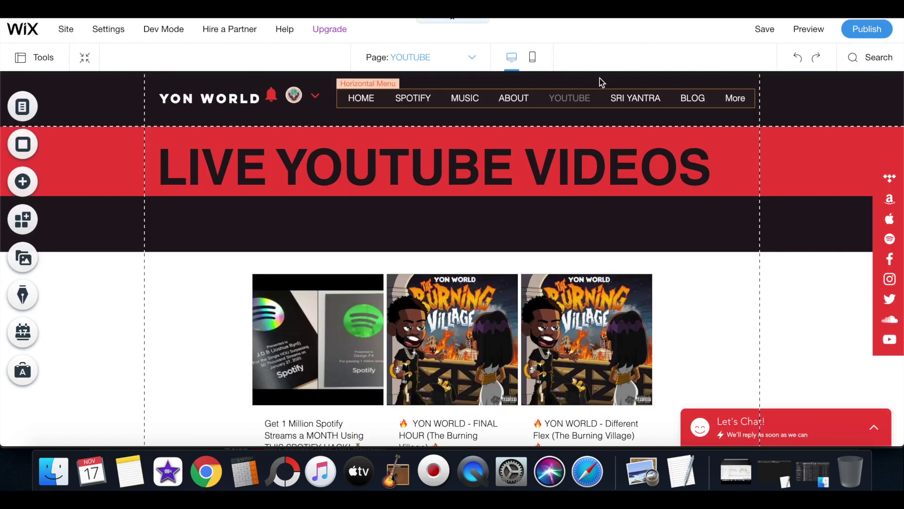
Step: Scroll the site page down to the current Shopify ad
{"action": "scroll", "coordinate": [467, 209], "scroll_direction": "down", "scroll_amount": 10}
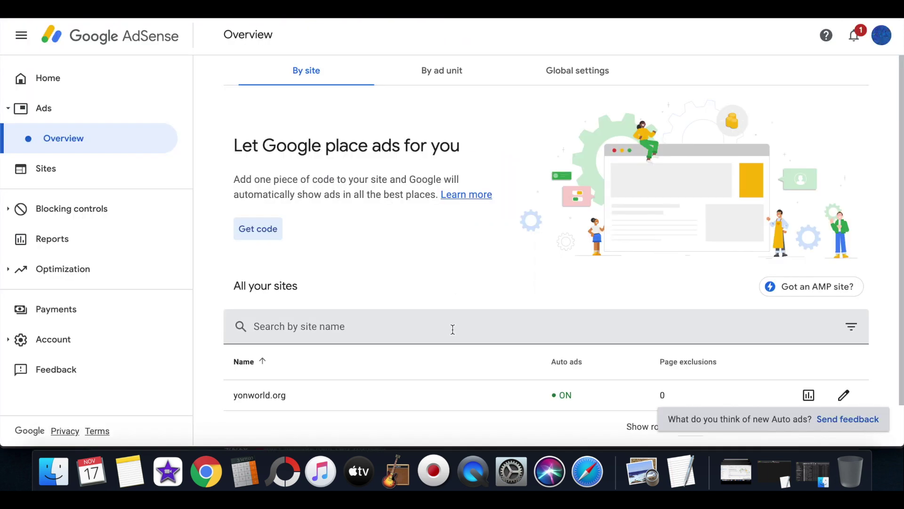
{"action": "scroll", "coordinate": [453, 329], "scroll_direction": "down", "scroll_amount": 2}
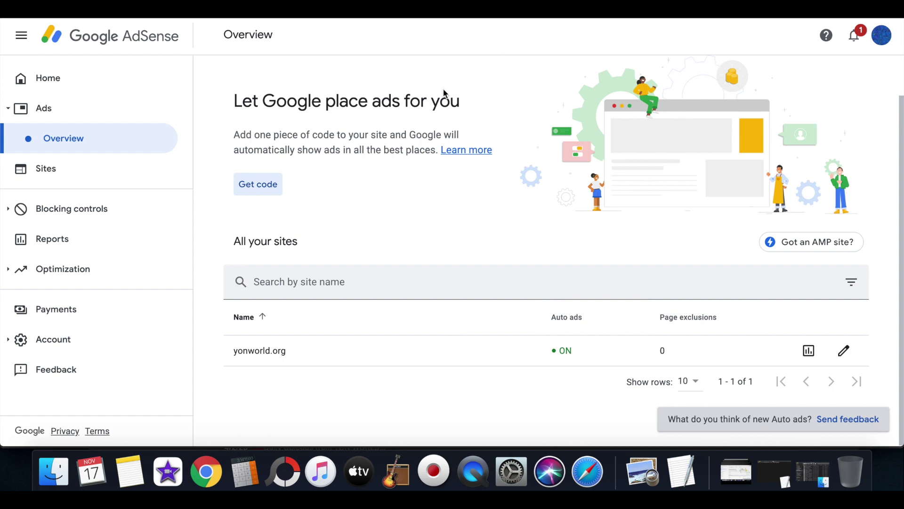
Step: Start a new Display ads unit and name it 'Test'
{"action": "scroll", "coordinate": [415, 126], "scroll_direction": "up", "scroll_amount": 2}
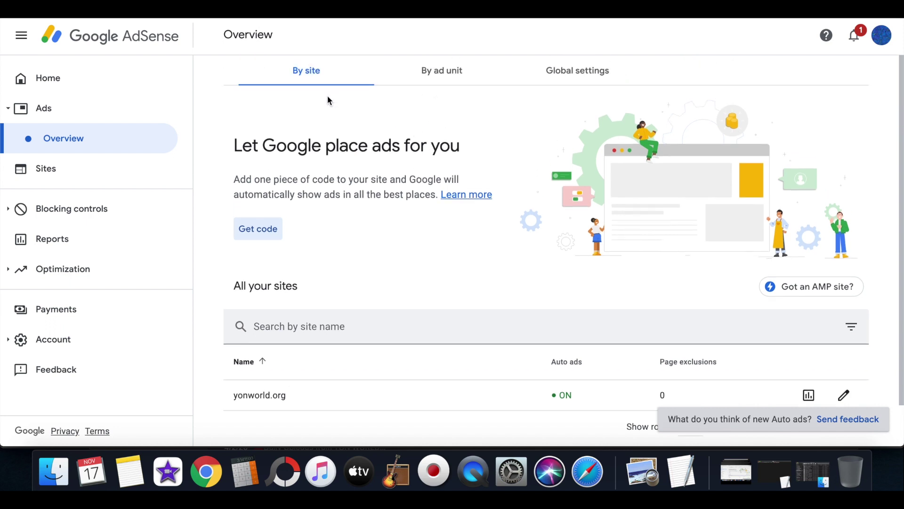
{"action": "left_click", "coordinate": [444, 82]}
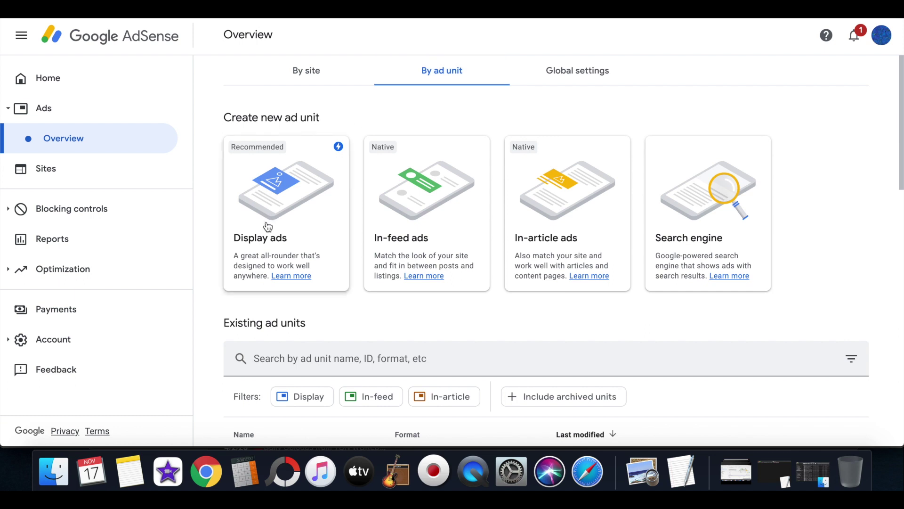
{"action": "left_click", "coordinate": [267, 228]}
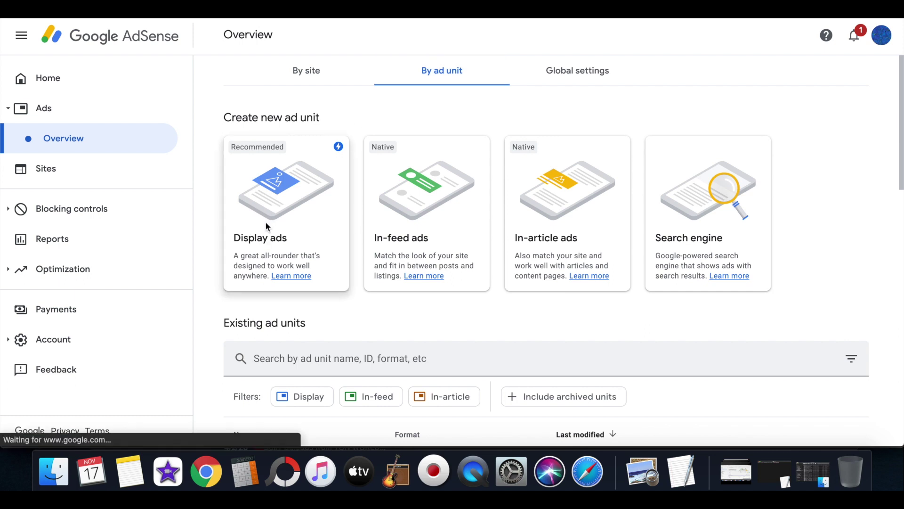
{"action": "left_click", "coordinate": [187, 31]}
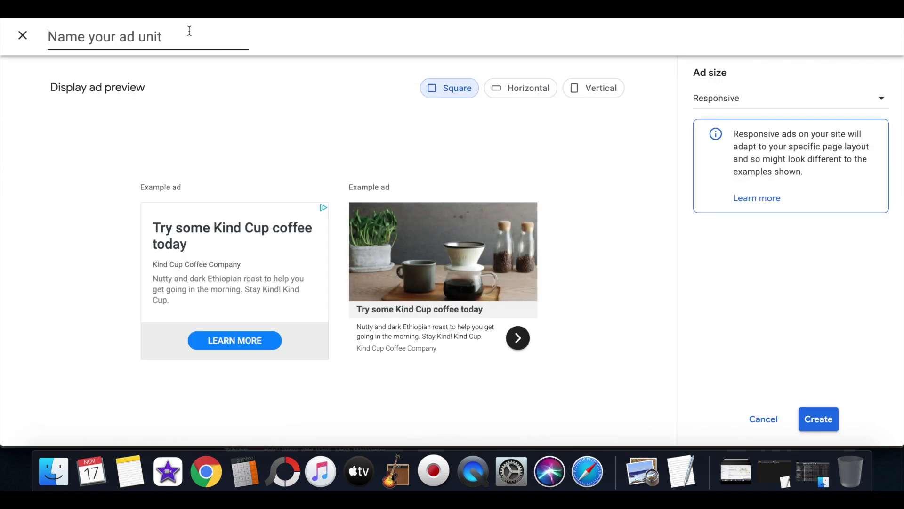
{"action": "type", "text": "Test"}
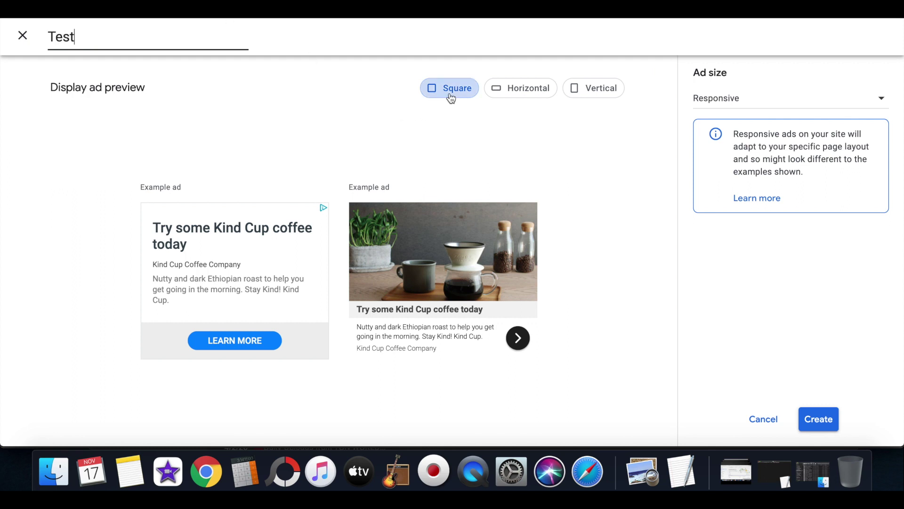
Step: Give the ad a fixed 250×250 size, create it, and copy its code
{"action": "left_click", "coordinate": [731, 99]}
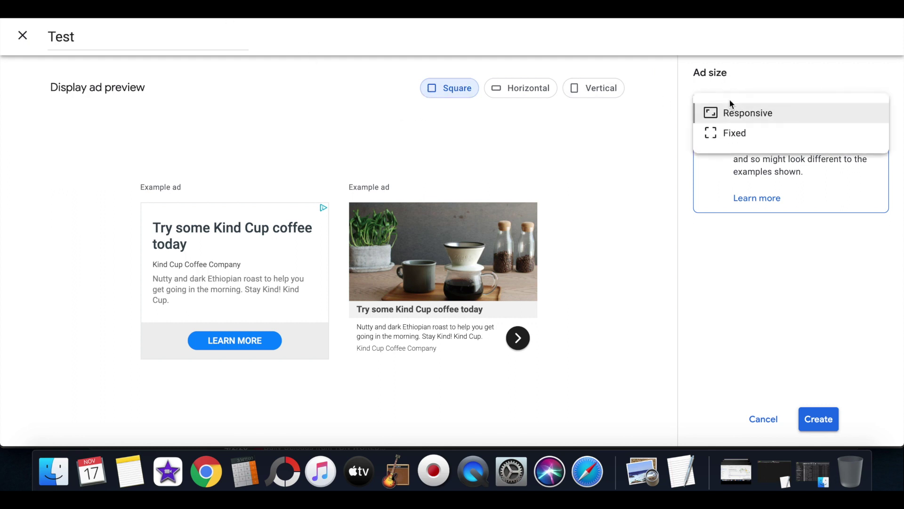
{"action": "left_click", "coordinate": [731, 132]}
{"action": "double_click", "coordinate": [713, 136]}
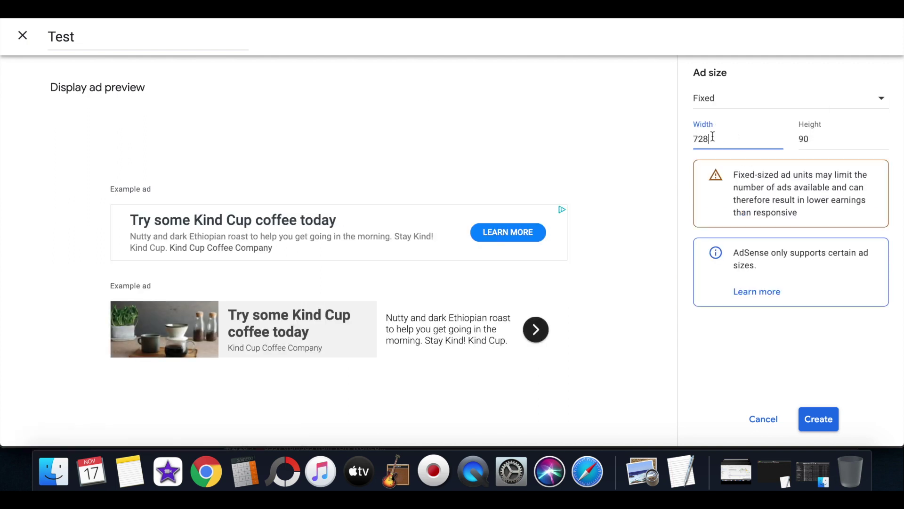
{"action": "type", "text": "200"}
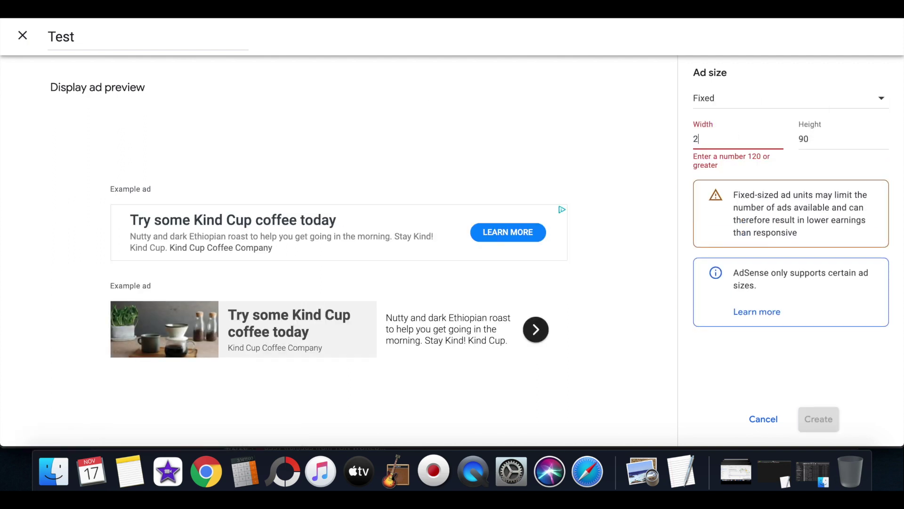
{"action": "left_click", "coordinate": [805, 138]}
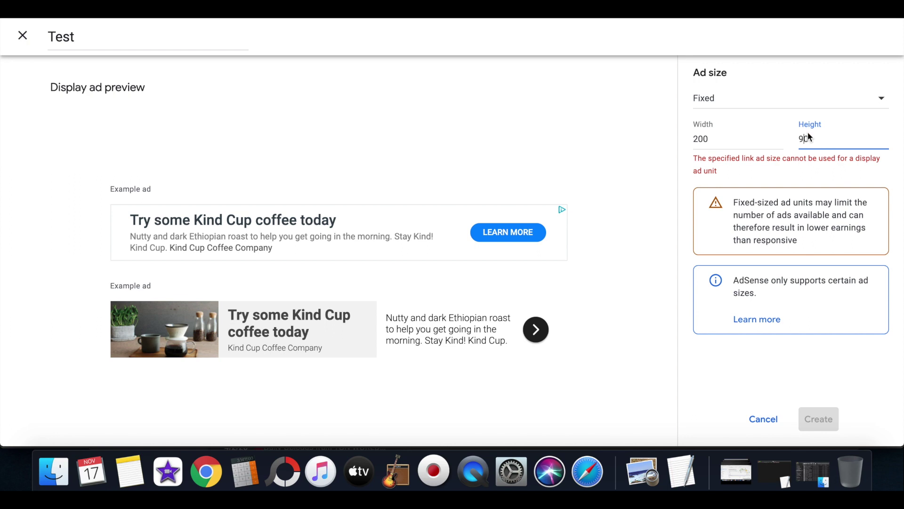
{"action": "key", "text": "BackSpace"}
{"action": "type", "text": "2000"}
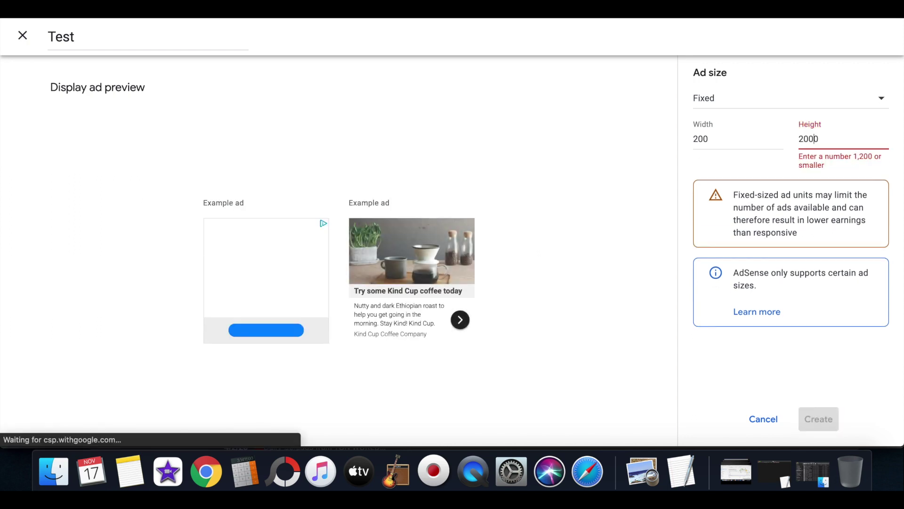
{"action": "key", "text": "BackSpace"}
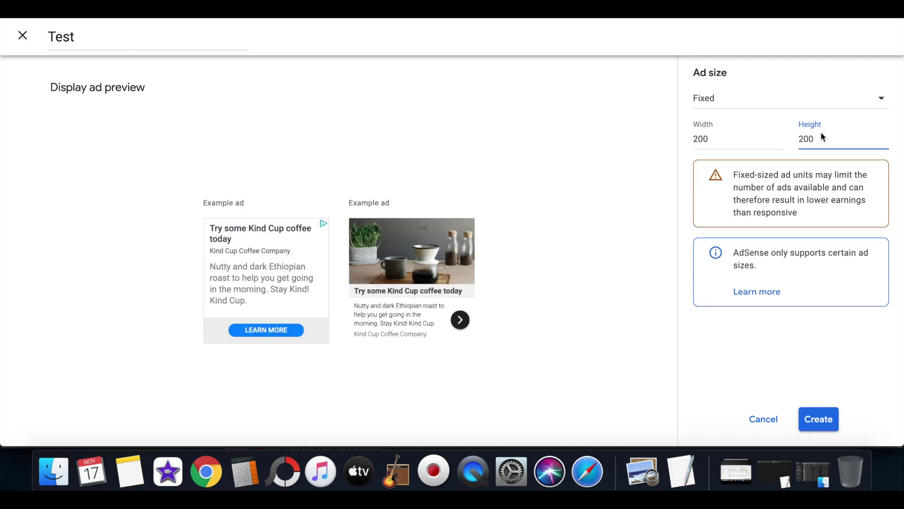
{"action": "key", "text": "BackSpace"}
{"action": "key", "text": "BackSpace"}
{"action": "type", "text": "50"}
{"action": "left_click", "coordinate": [700, 136]}
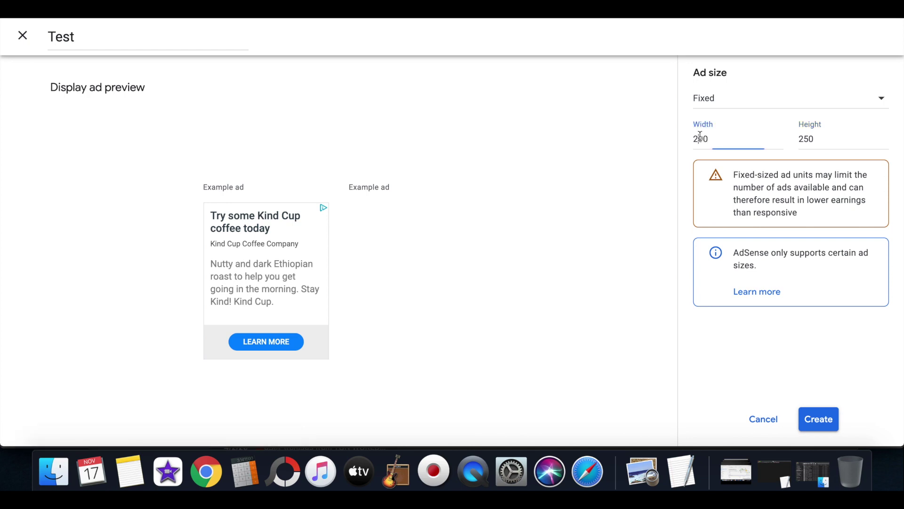
{"action": "key", "text": "BackSpace"}
{"action": "type", "text": "5"}
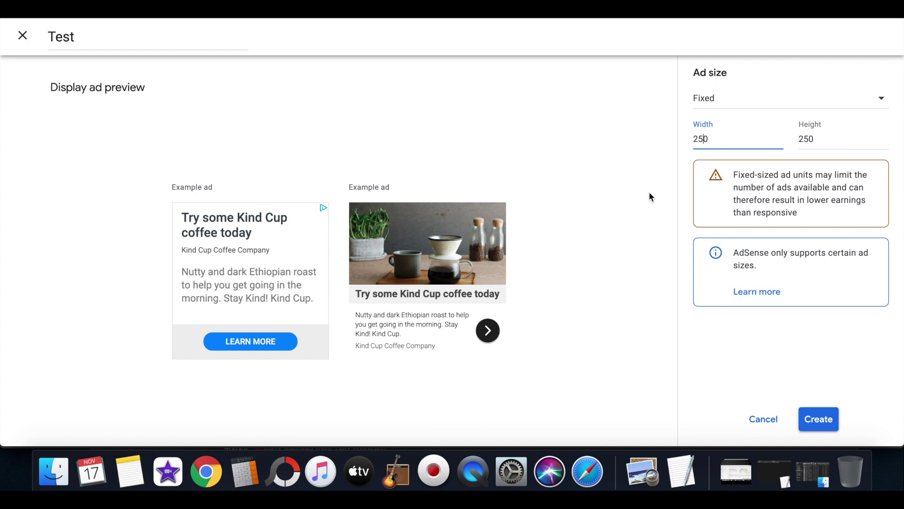
{"action": "left_click", "coordinate": [818, 418]}
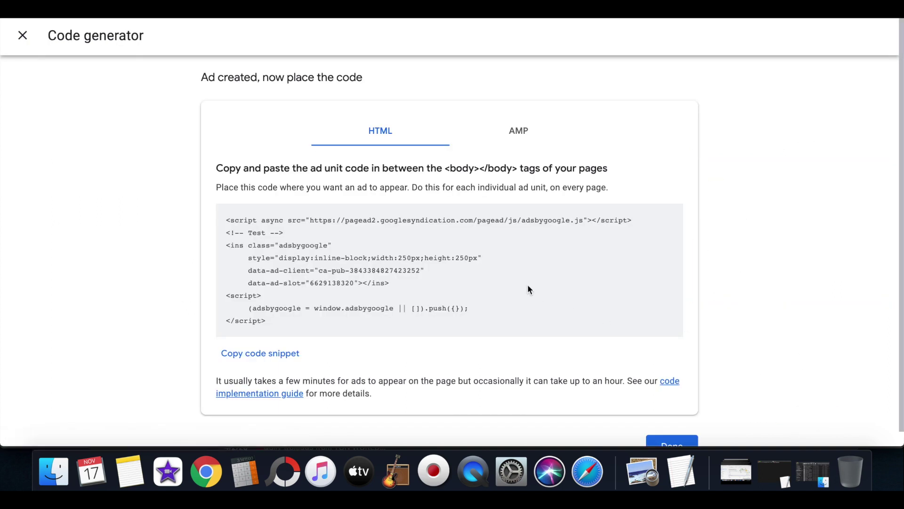
{"action": "left_click", "coordinate": [264, 355]}
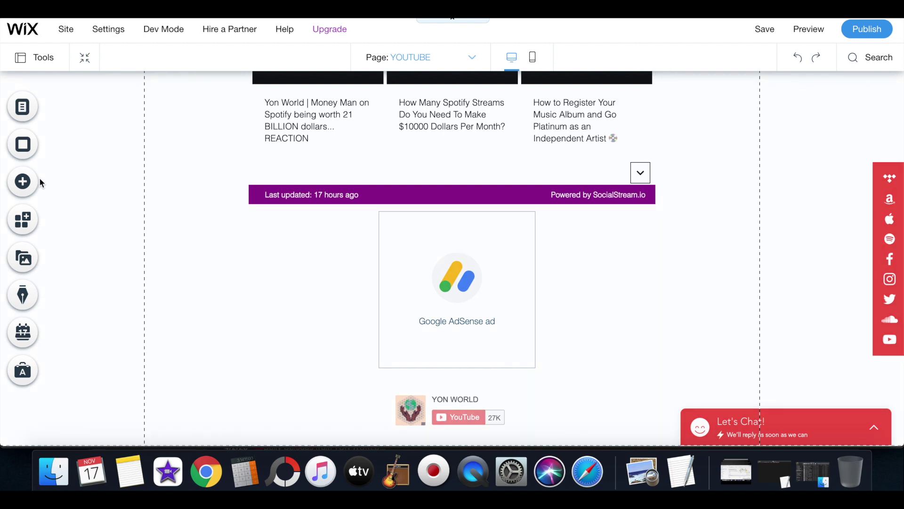
Step: Search for 'google adsen' and add a Google AdSense App Market element to the page
{"action": "left_click", "coordinate": [23, 183]}
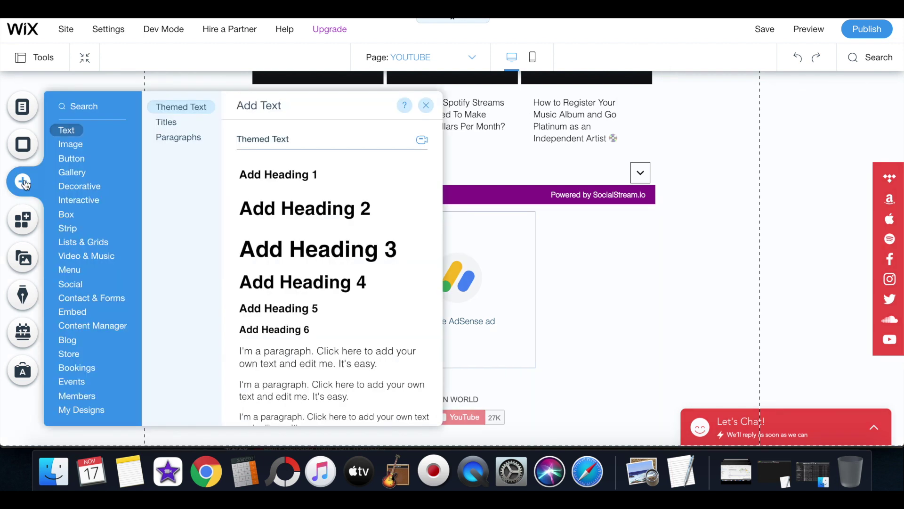
{"action": "left_click", "coordinate": [84, 105]}
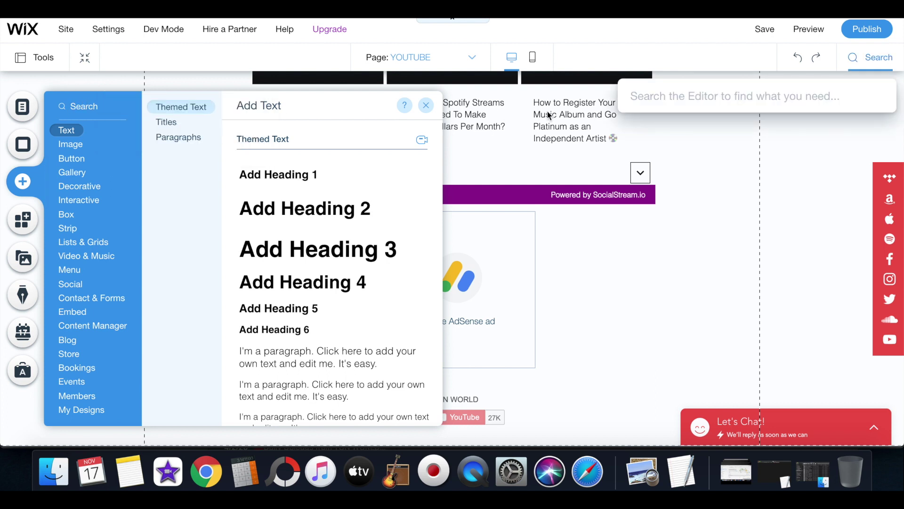
{"action": "type", "text": "goog"}
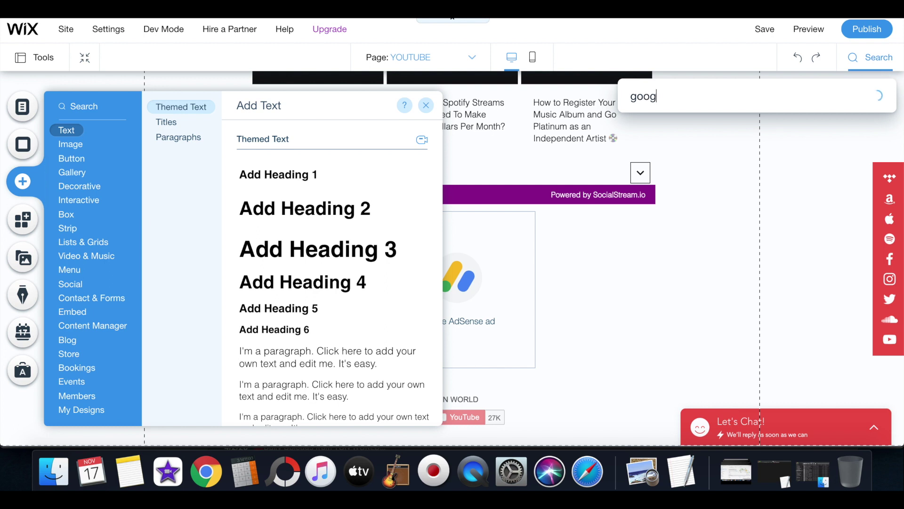
{"action": "type", "text": "le adsen"}
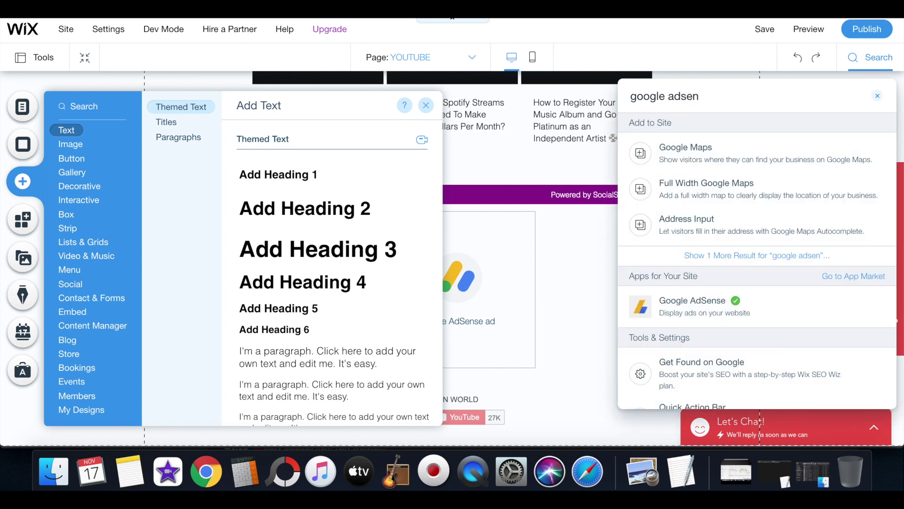
{"action": "left_click", "coordinate": [685, 312]}
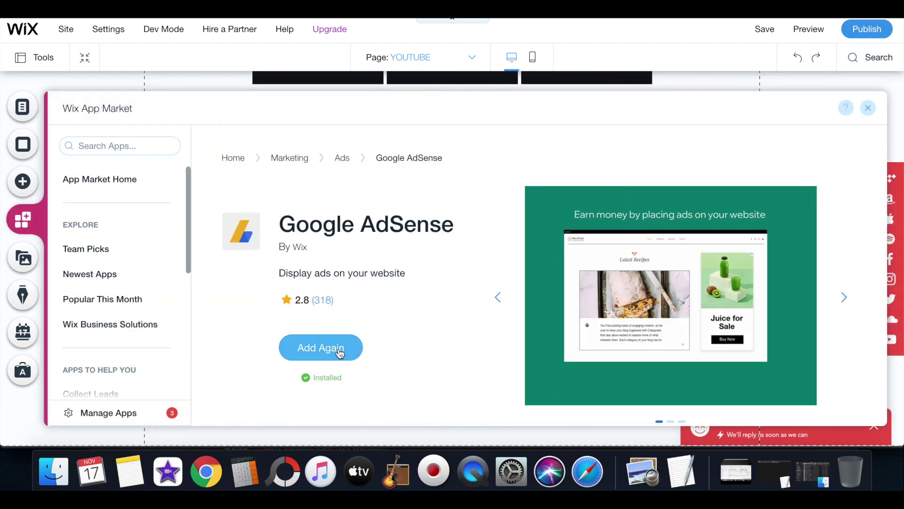
{"action": "left_click", "coordinate": [340, 352]}
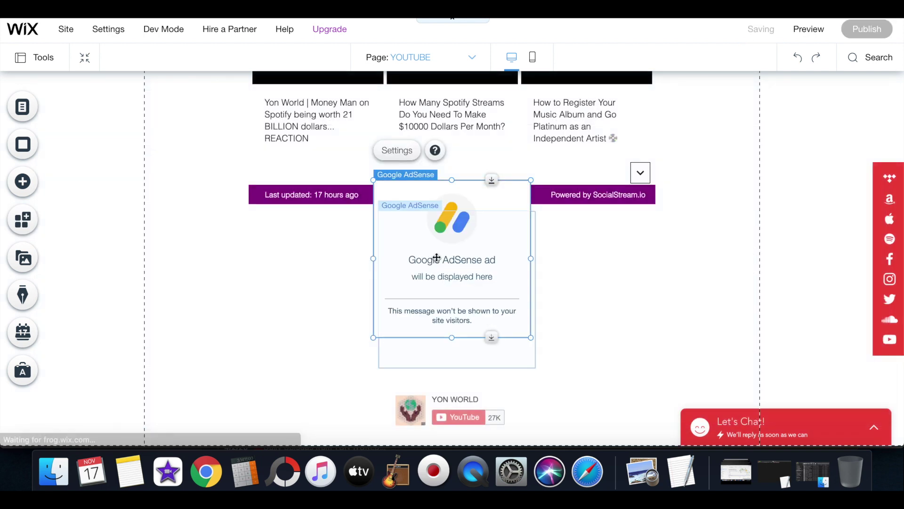
Step: Move the new AdSense element left of the existing one and activate the pasted 250×250 Test ad code in it
{"action": "left_click_drag", "start_coordinate": [420, 259], "coordinate": [250, 291]}
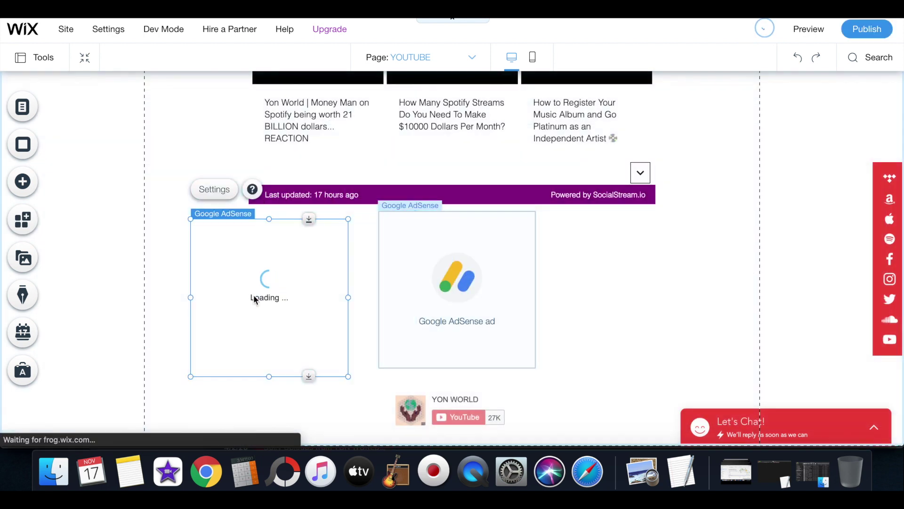
{"action": "left_click", "coordinate": [215, 189]}
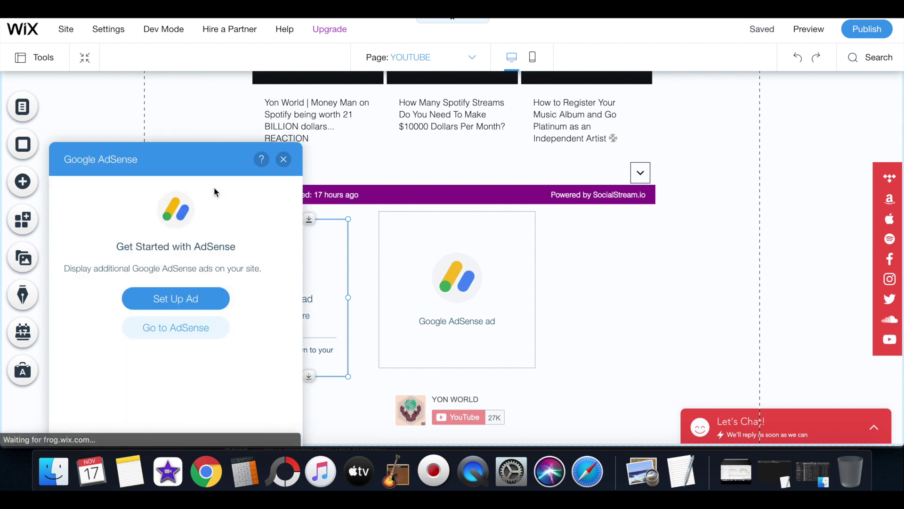
{"action": "left_click", "coordinate": [200, 300]}
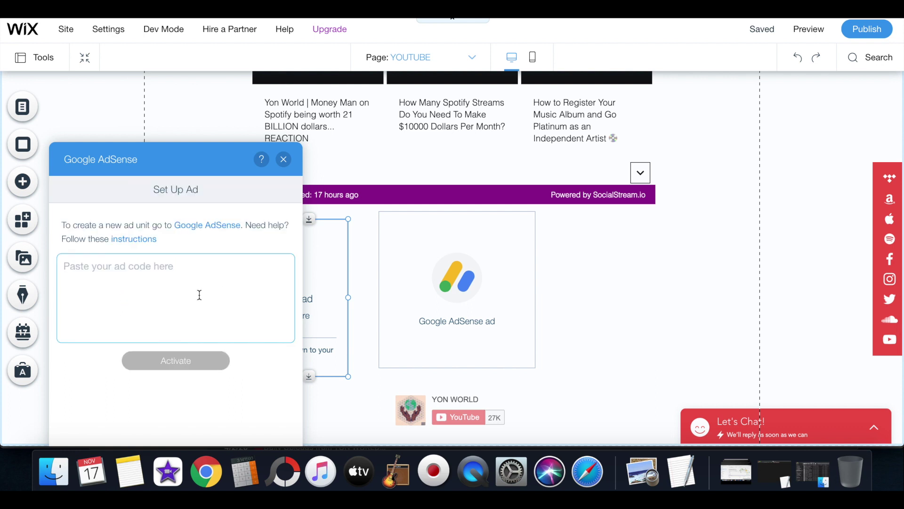
{"action": "key", "text": "super+v"}
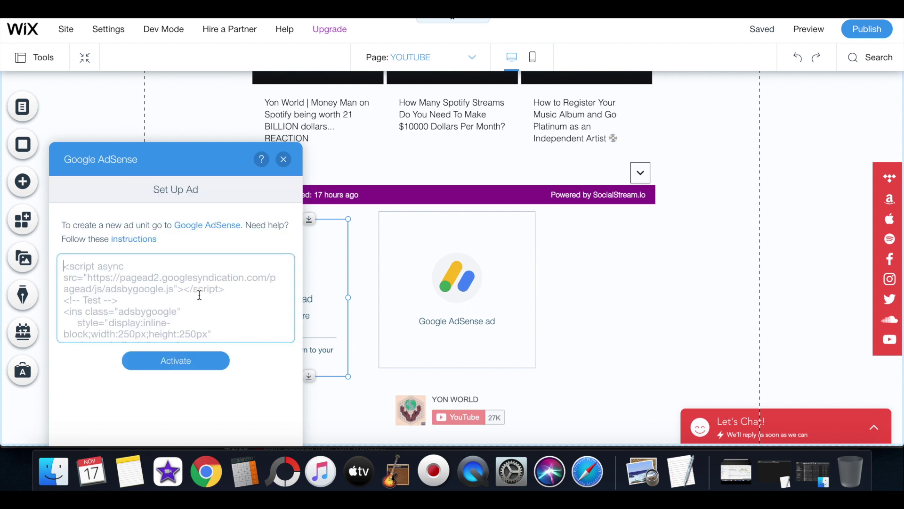
{"action": "left_click", "coordinate": [202, 362]}
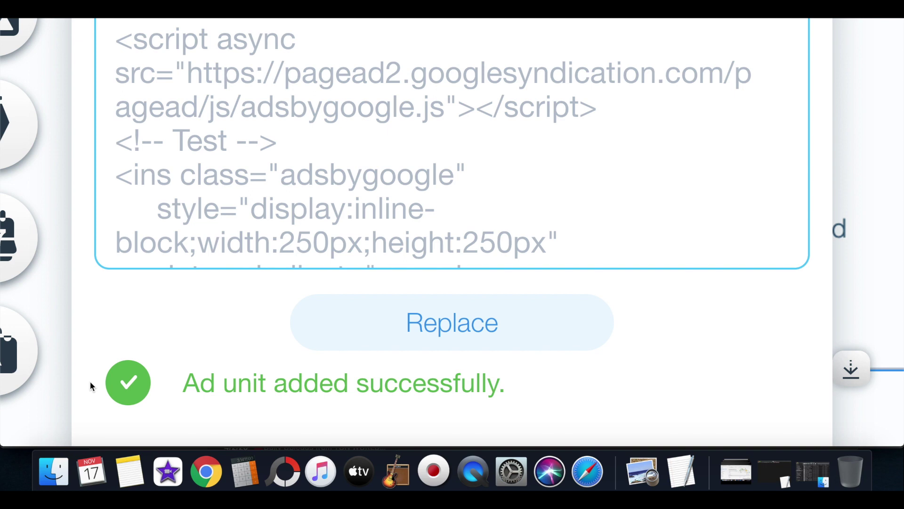
Step: Dismiss the browser context menu and close the Set Up Ad panel after the ad unit is added
{"action": "right_click", "coordinate": [90, 382]}
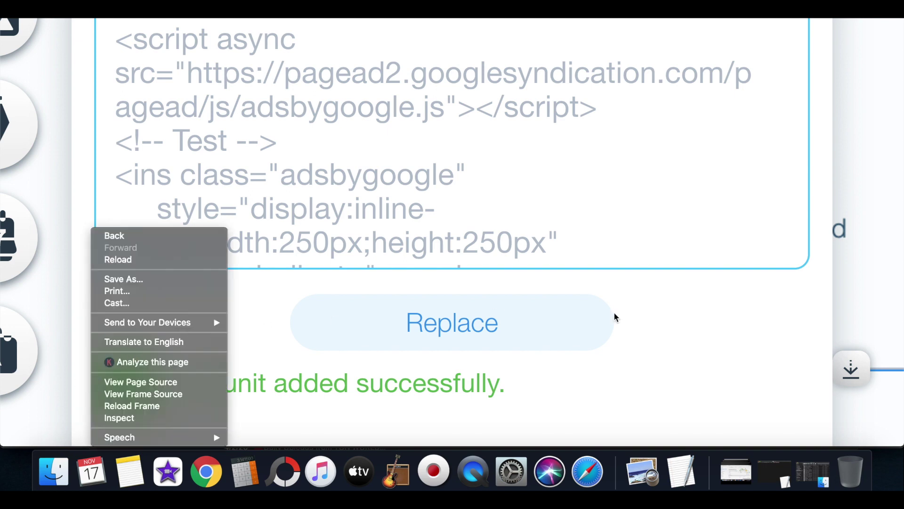
{"action": "left_click", "coordinate": [705, 316]}
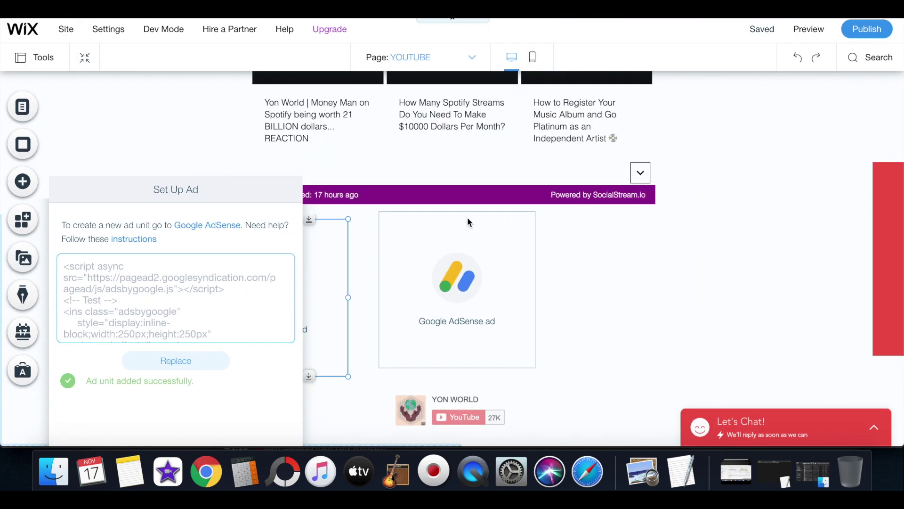
{"action": "left_click", "coordinate": [283, 157]}
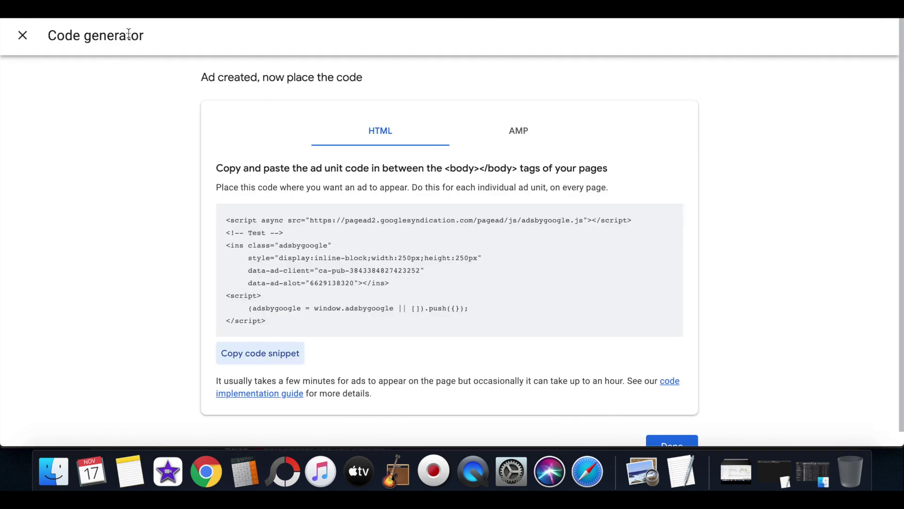
Step: Close the AdSense code generator and show the ads overview By site
{"action": "left_click", "coordinate": [23, 35]}
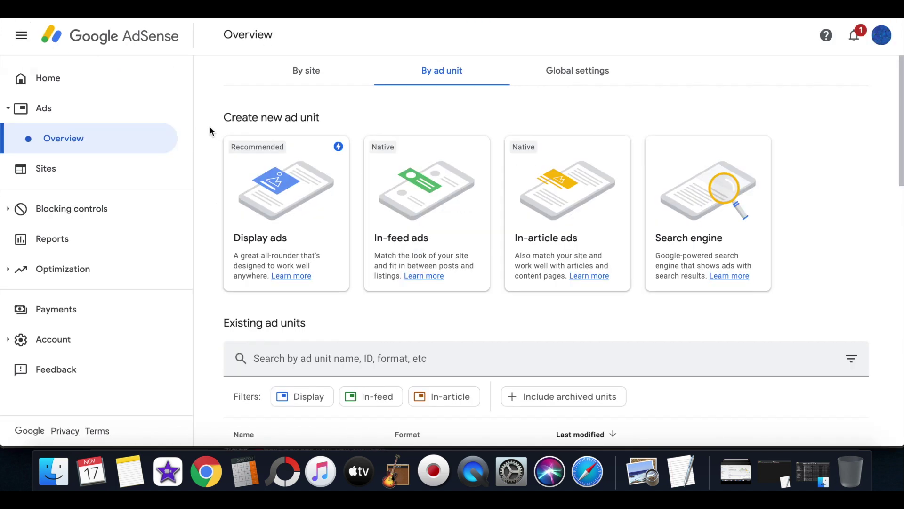
{"action": "left_click", "coordinate": [321, 71]}
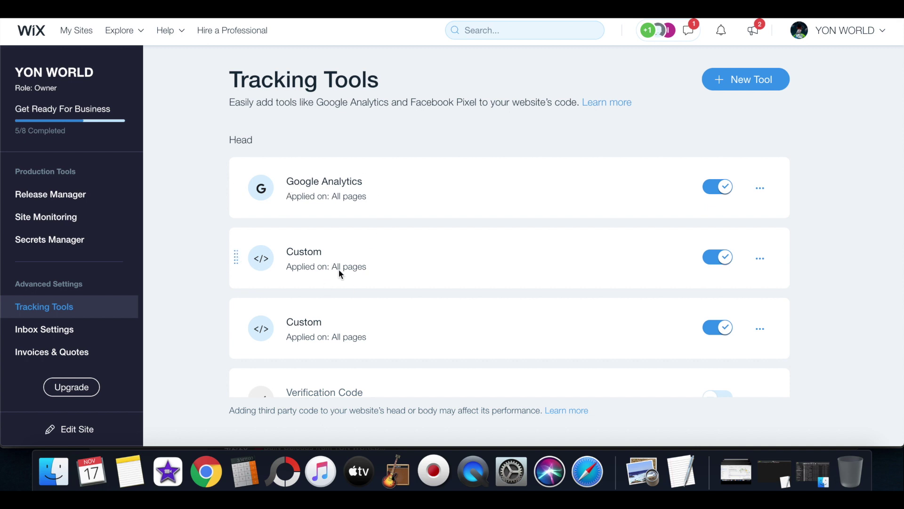
Step: Scroll the Tracking Tools list to review Google Analytics and the two Custom head codes
{"action": "scroll", "coordinate": [341, 274], "scroll_direction": "down", "scroll_amount": 2}
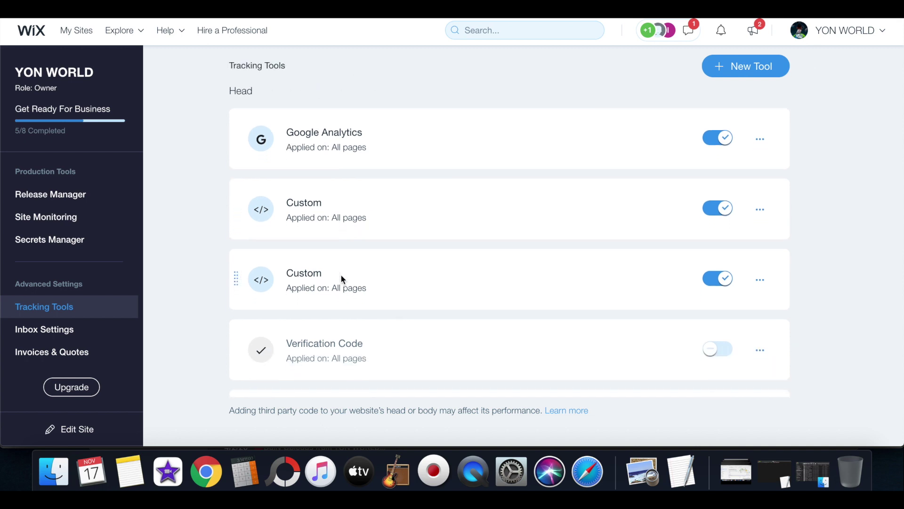
{"action": "scroll", "coordinate": [340, 274], "scroll_direction": "up", "scroll_amount": 2}
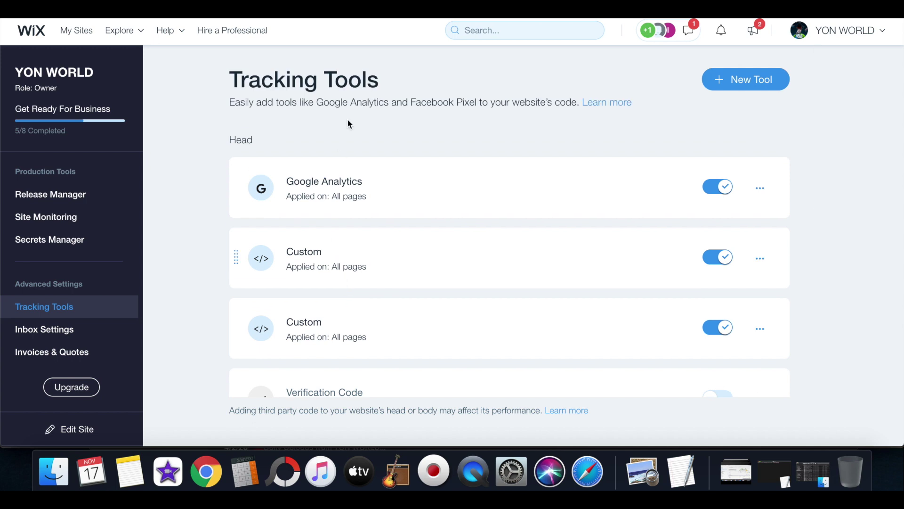